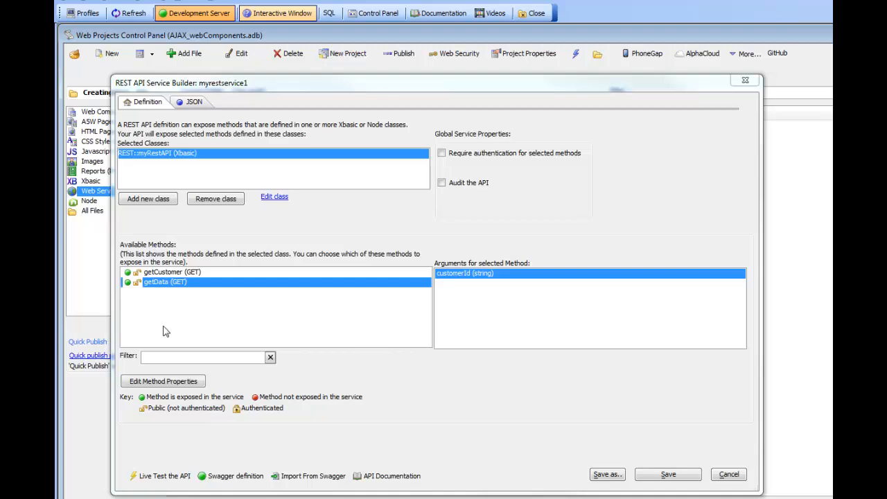
Step: Require authentication for selected methods in the service and add a named authentication method called auth1
click(170, 273)
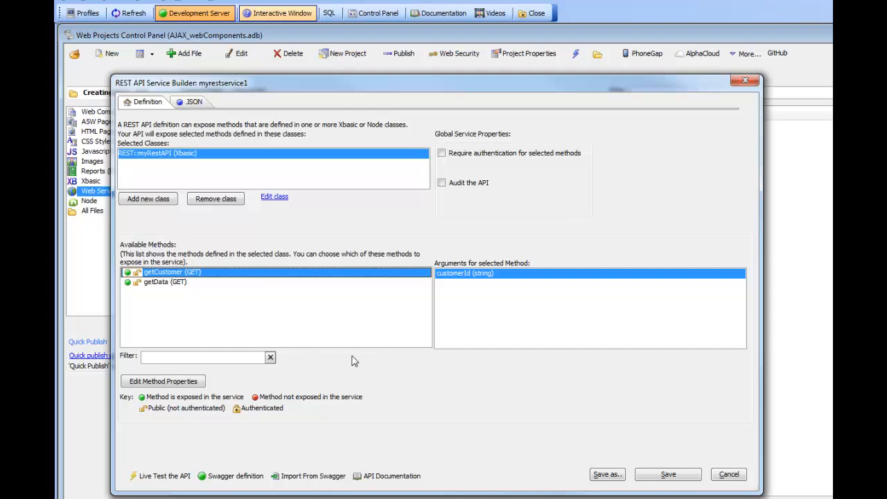
click(443, 157)
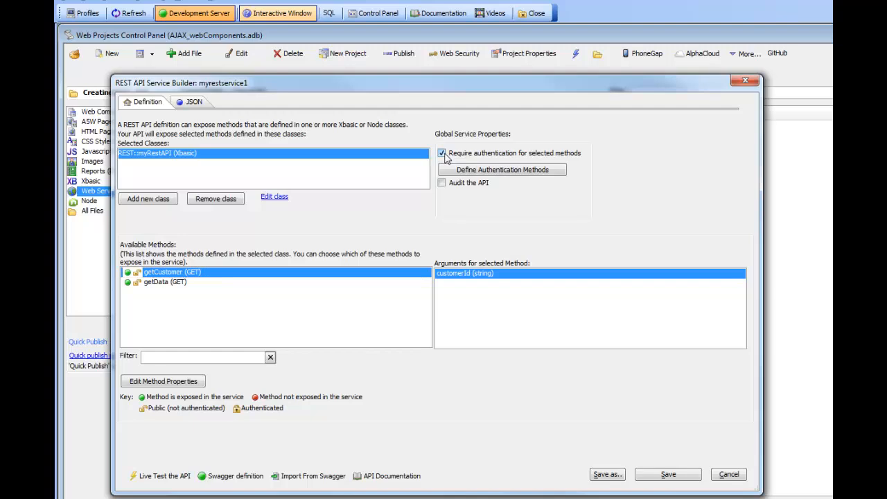
click(506, 174)
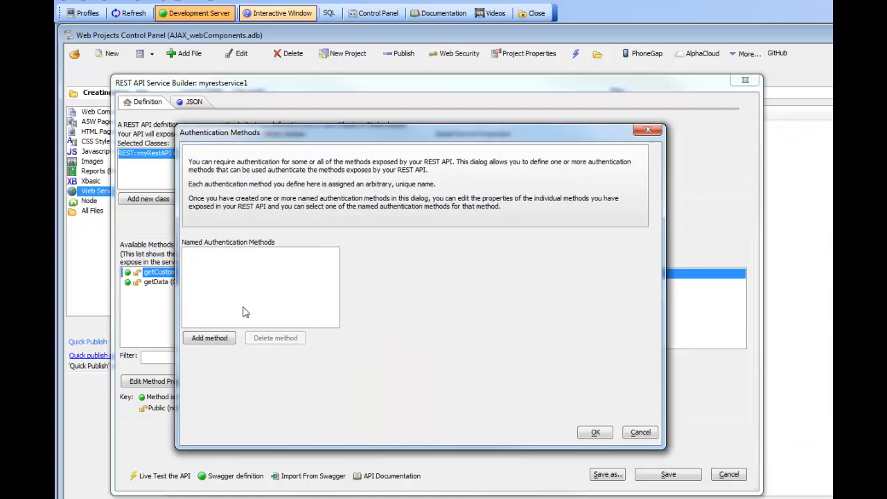
click(208, 339)
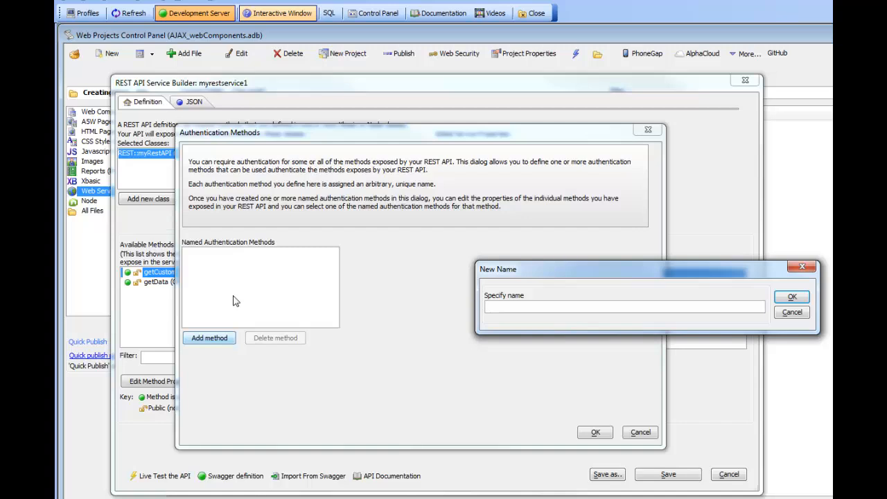
drag(549, 270, 364, 277)
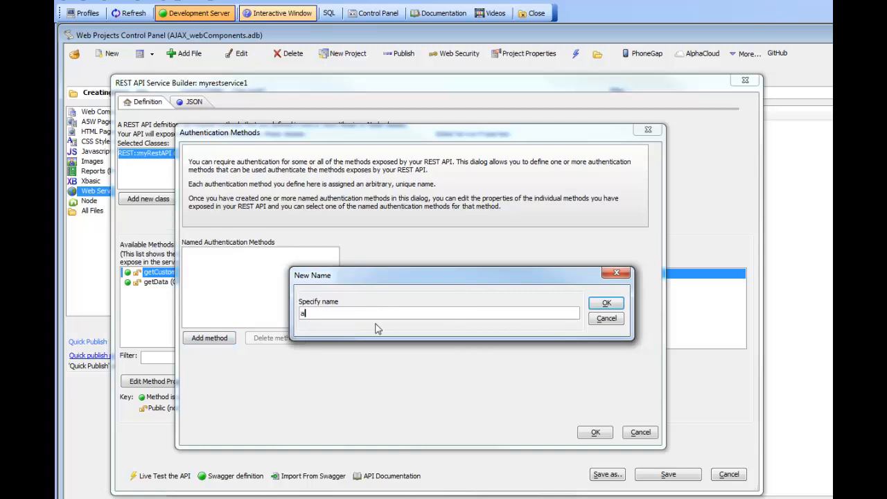
text(1)
click(605, 303)
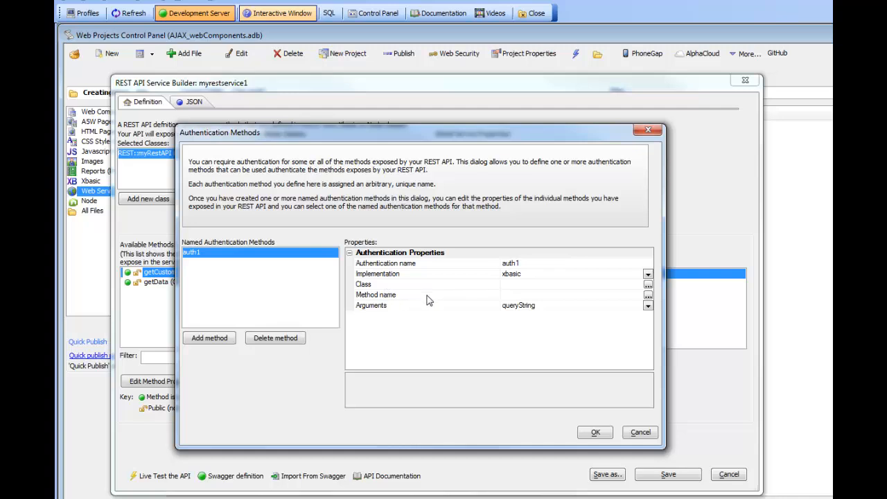
Step: Choose xbasic as the implementation of auth1 and accept the authentication method definition
click(648, 276)
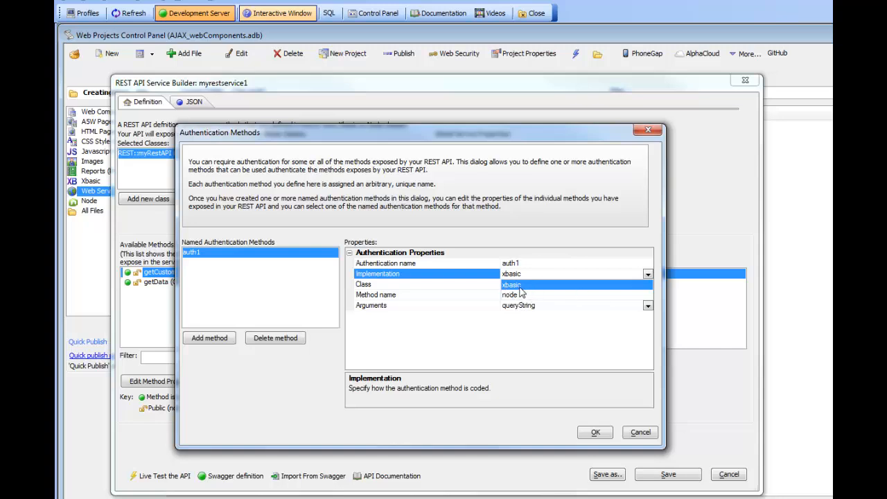
click(519, 286)
click(376, 285)
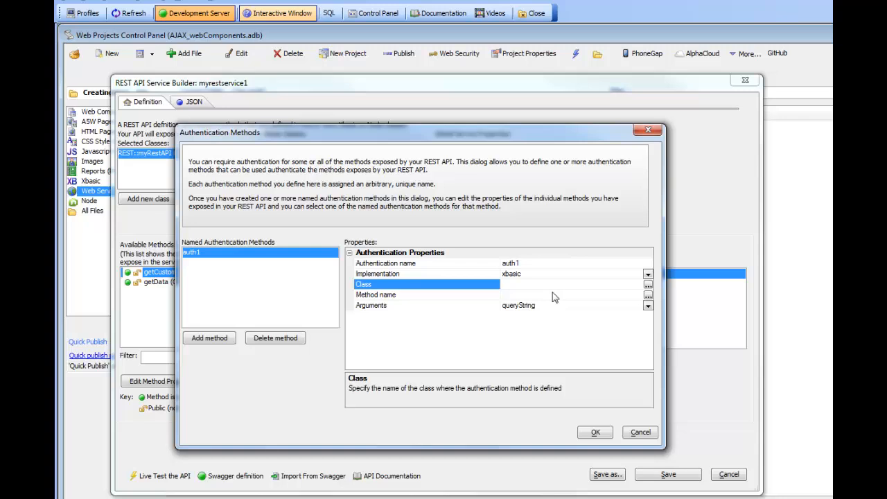
click(593, 433)
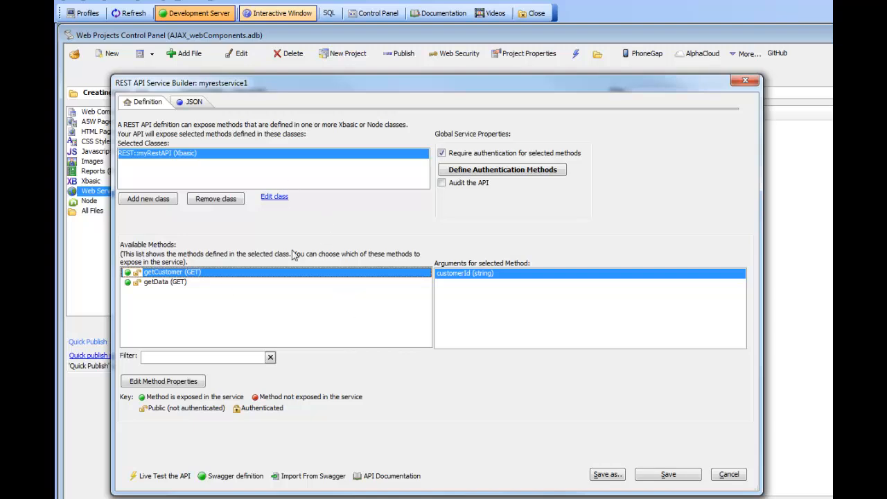
Step: Open the code of the REST::myRestAPI class and add an empty "function authenticate as n ()" block above getData
click(278, 198)
click(275, 198)
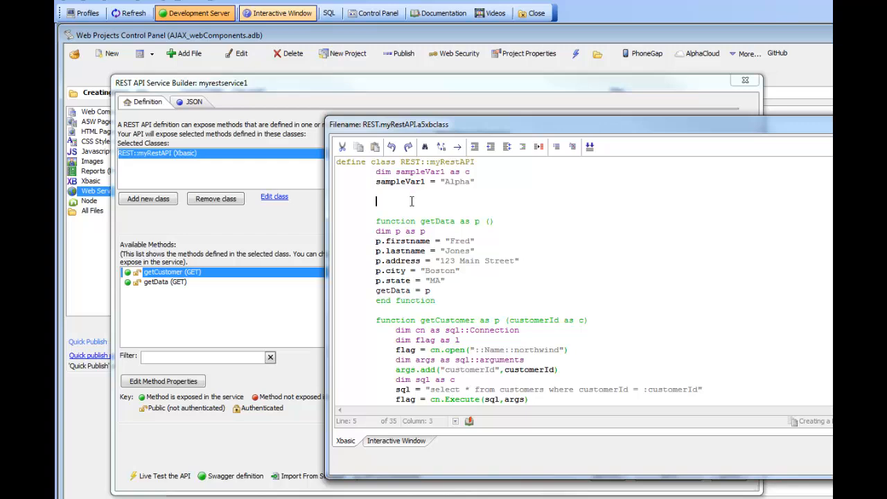
text(funct)
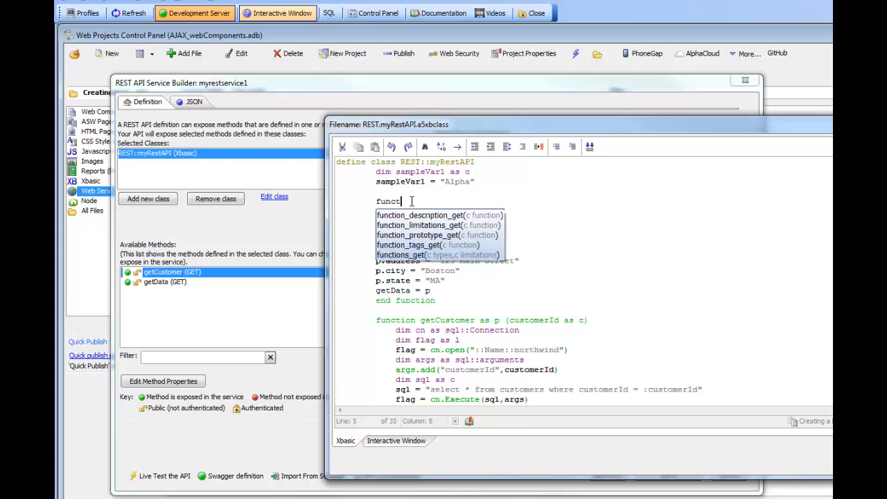
text(ion authent)
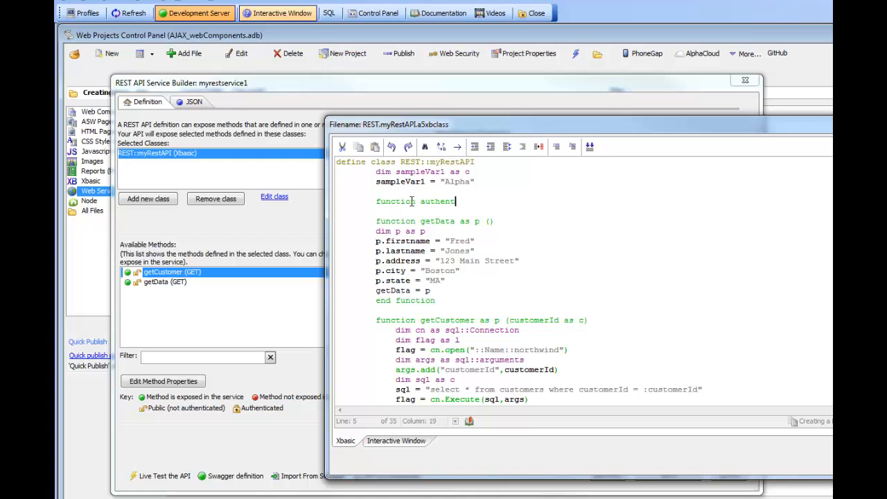
text(icate as n )
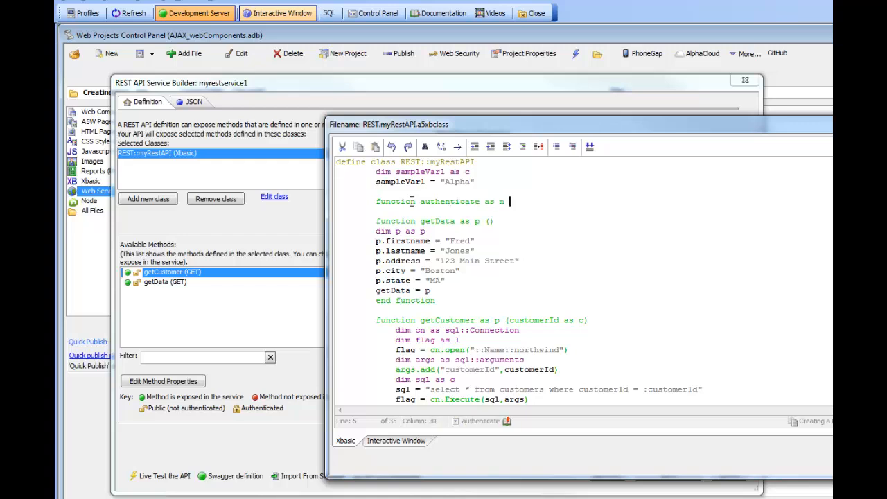
text(())
key(Return)
key(Return)
key(Tab)
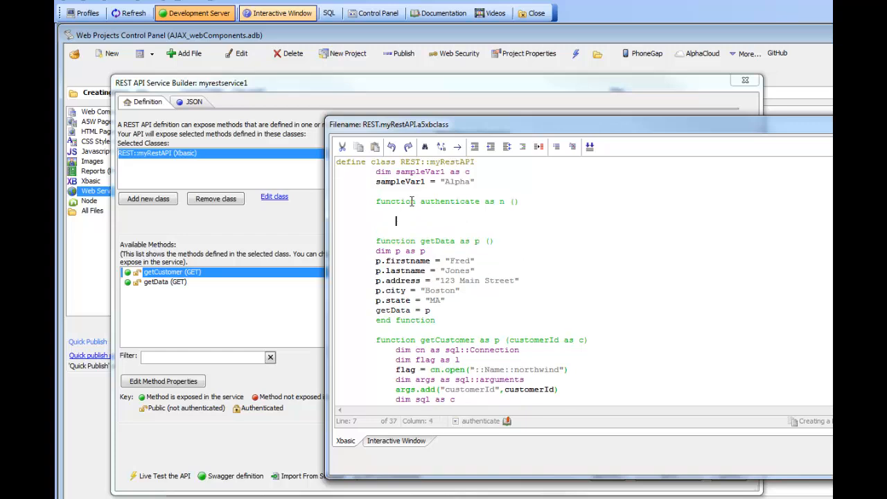
key(Return)
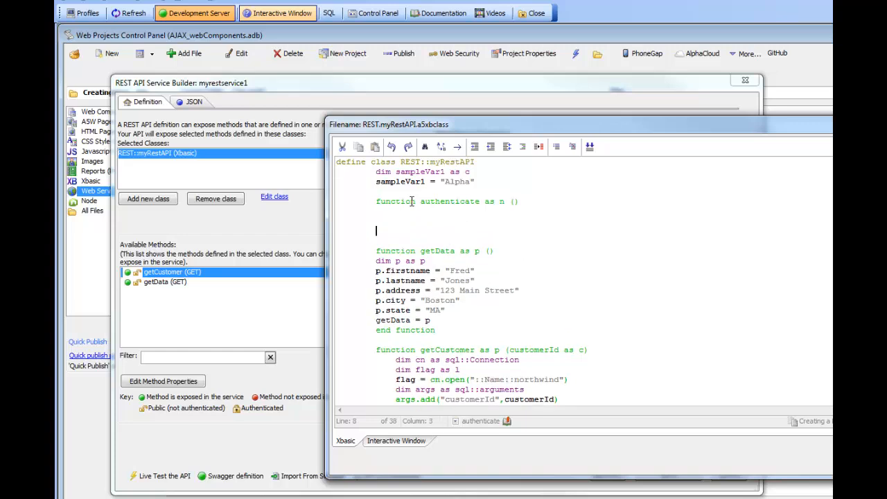
text(end function)
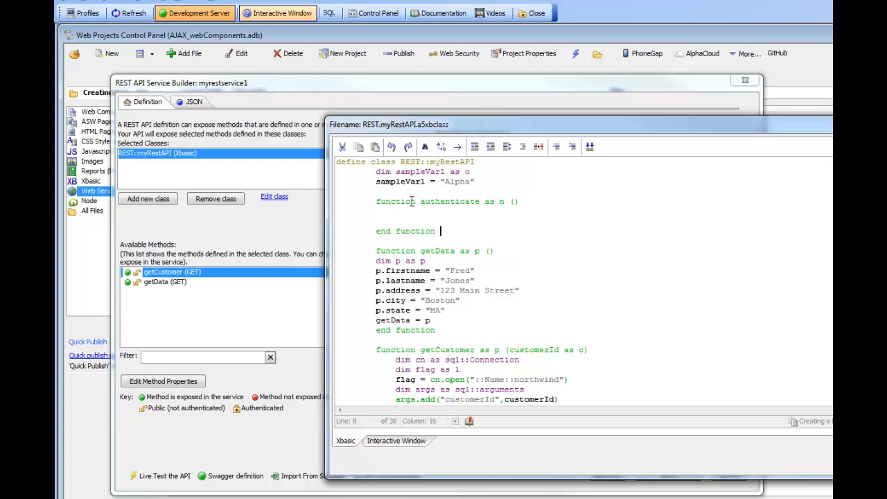
Step: Make the authenticate function return 401 with "authenticate =401" and save the class code
key(Up)
text(authenticate)
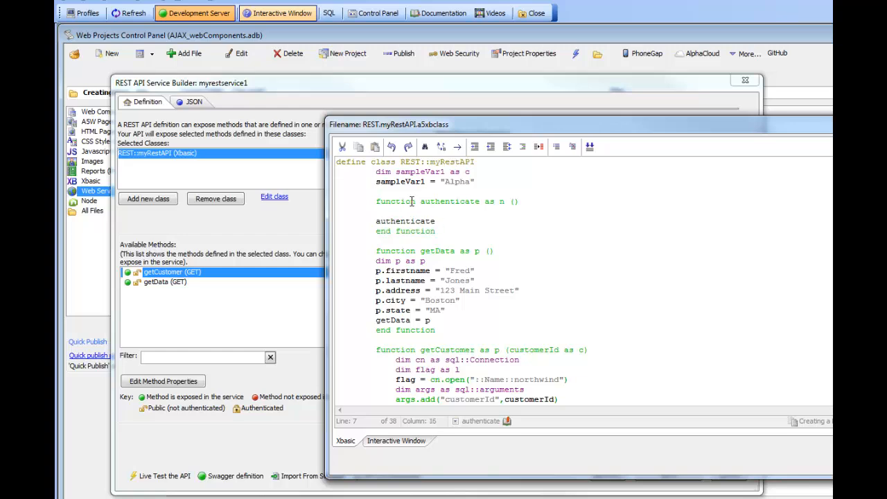
text( =401)
click(859, 460)
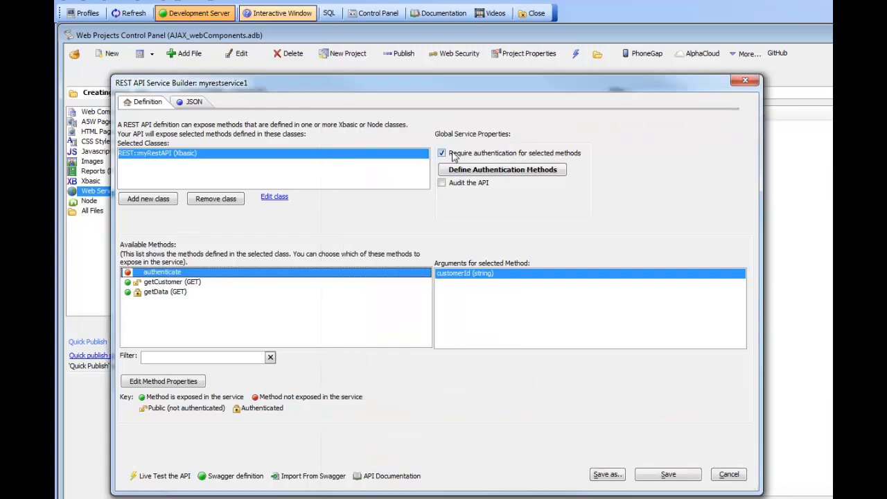
Step: Reopen the authentication method definitions and set the class of auth1 to REST::myRestAPI
click(478, 178)
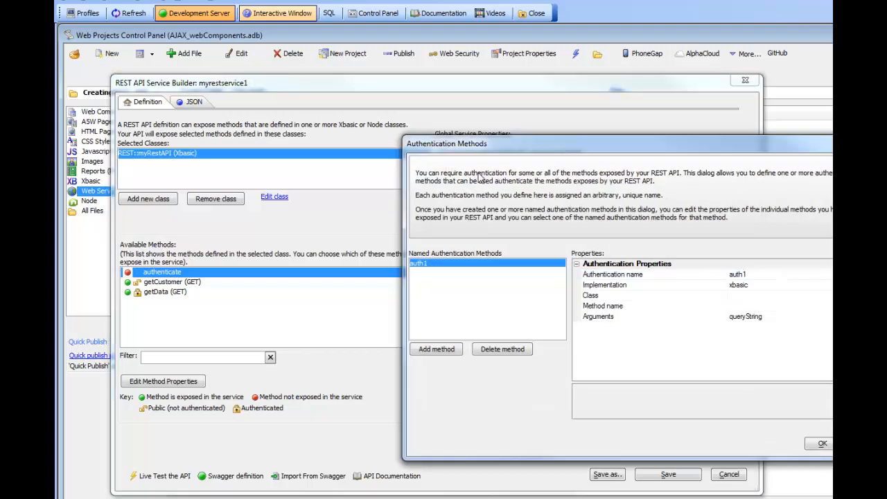
drag(603, 90, 319, 88)
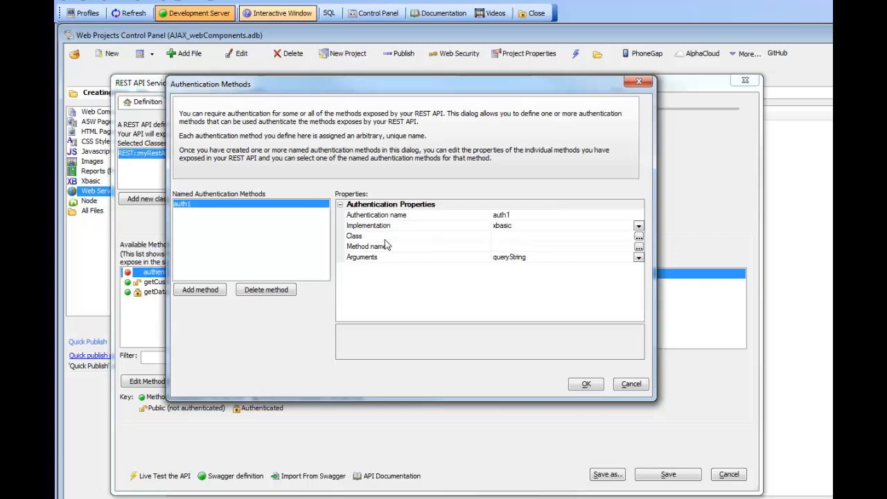
click(378, 237)
click(638, 237)
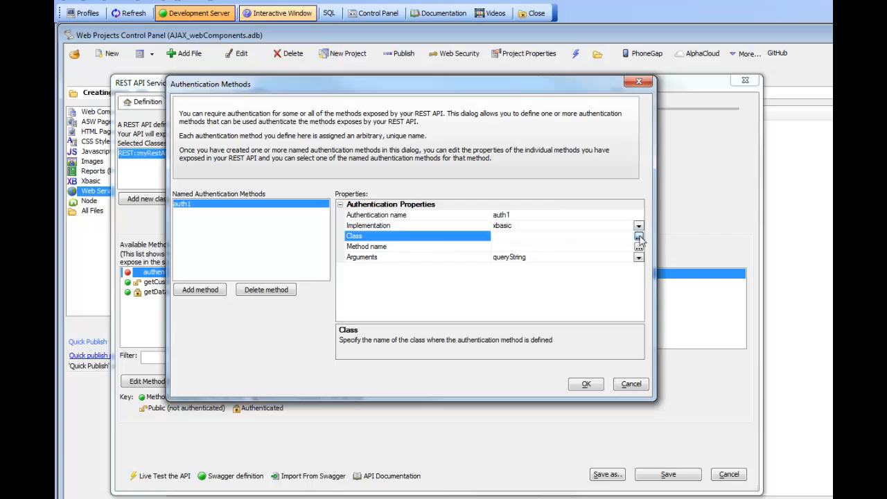
click(591, 260)
click(663, 349)
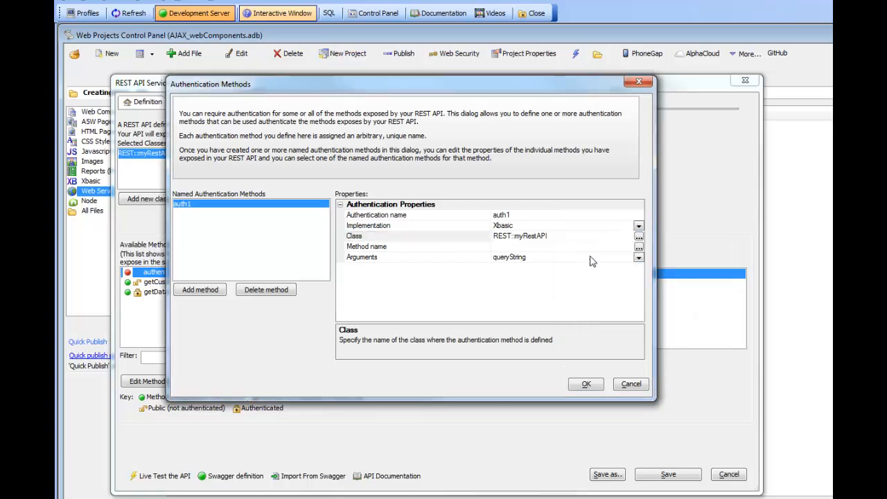
Step: Set the method name of auth1 to authenticate and accept the authentication definitions
click(620, 246)
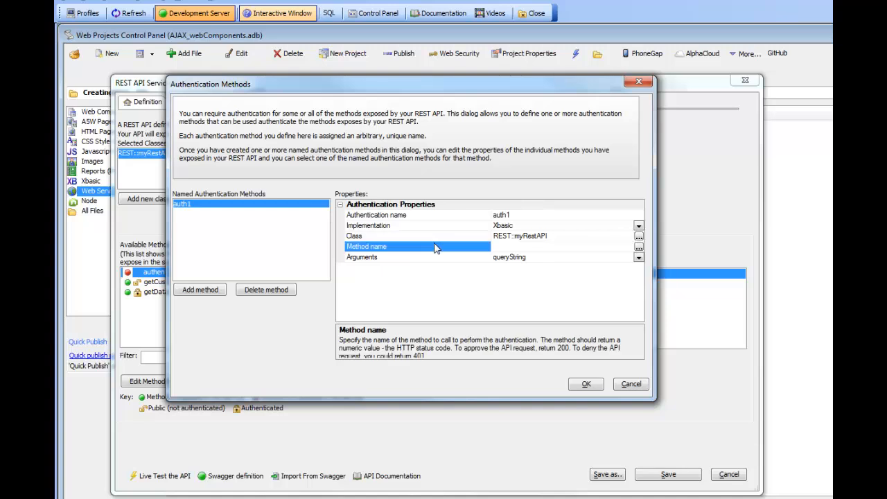
click(639, 247)
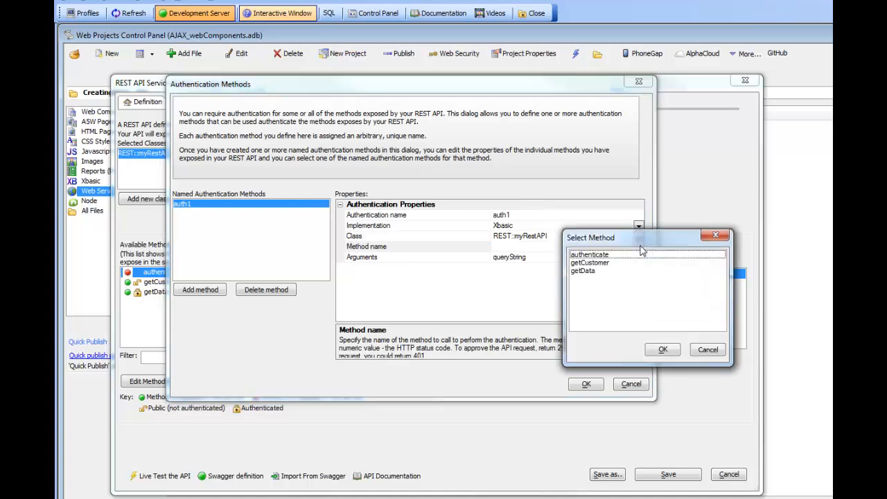
click(591, 257)
click(663, 349)
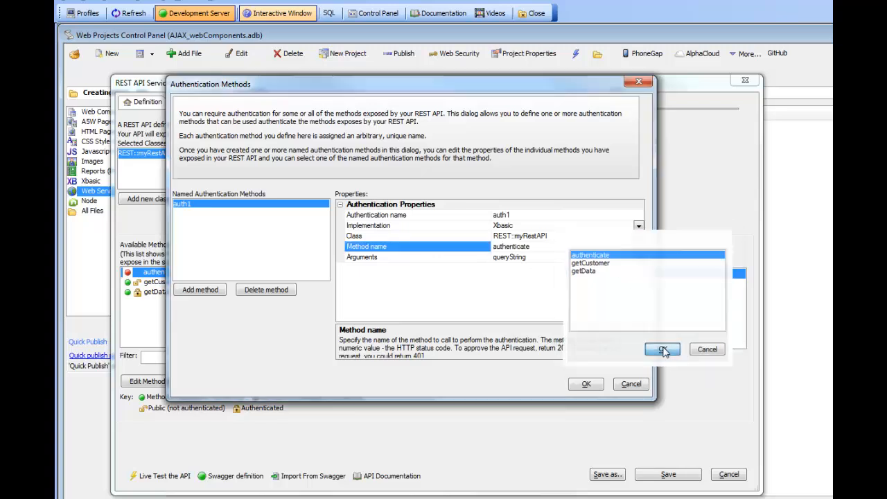
click(587, 384)
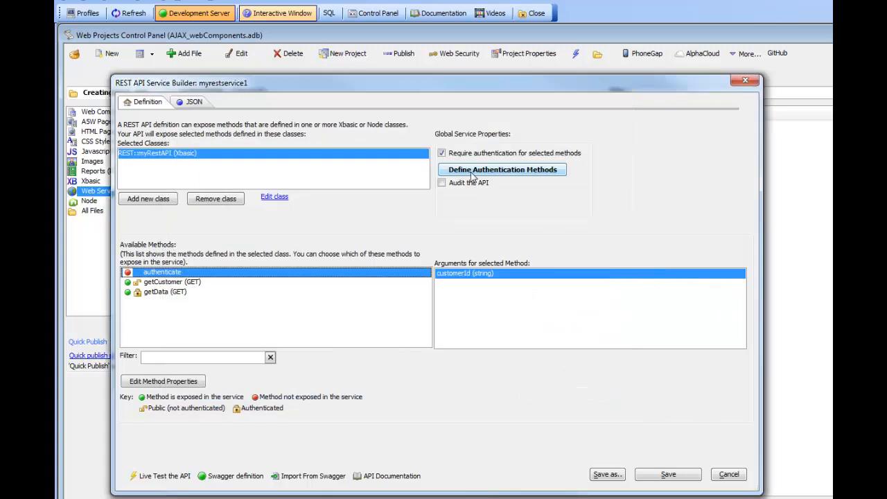
Step: Mark the getCustomer method as authenticated and assign it the auth1 authentication name
click(174, 284)
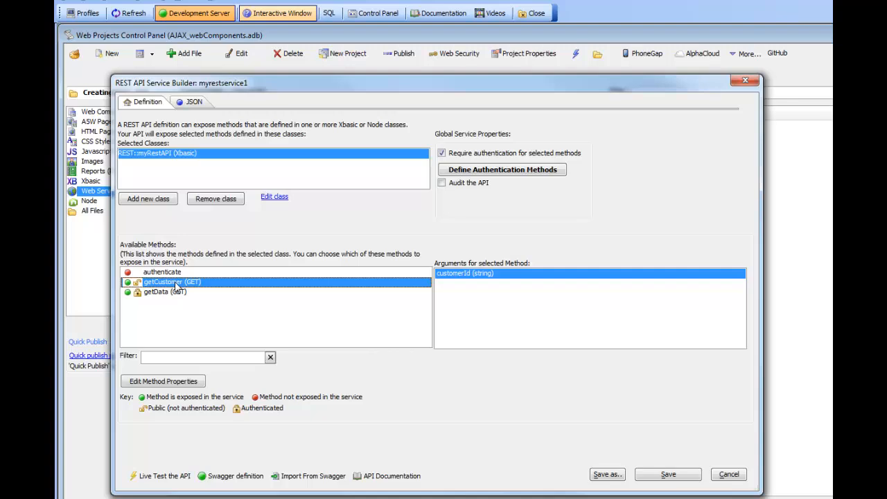
double_click(174, 281)
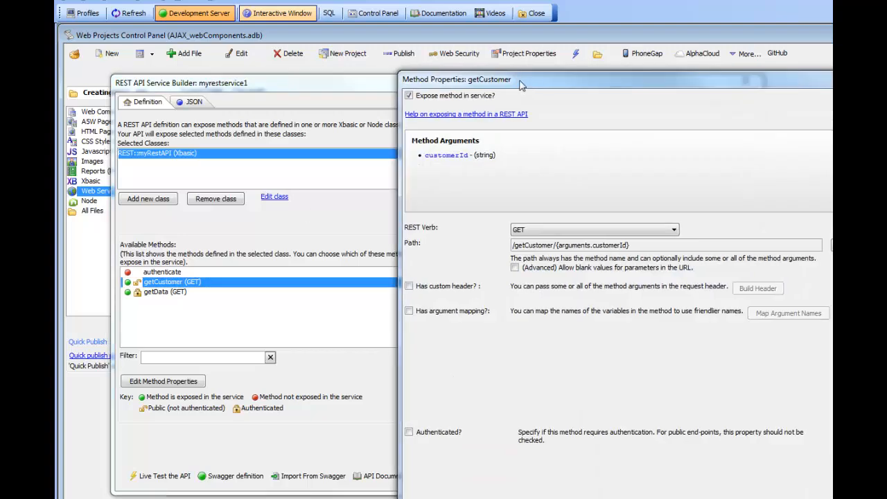
drag(521, 85, 285, 41)
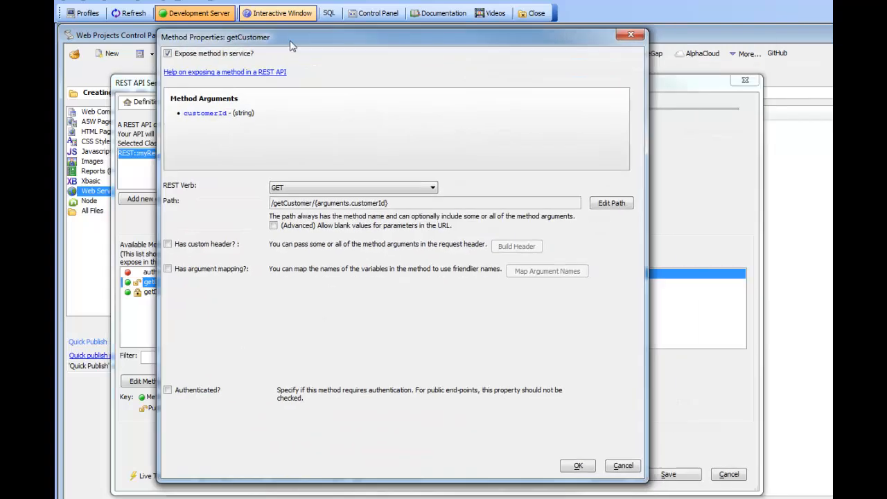
click(168, 390)
click(399, 414)
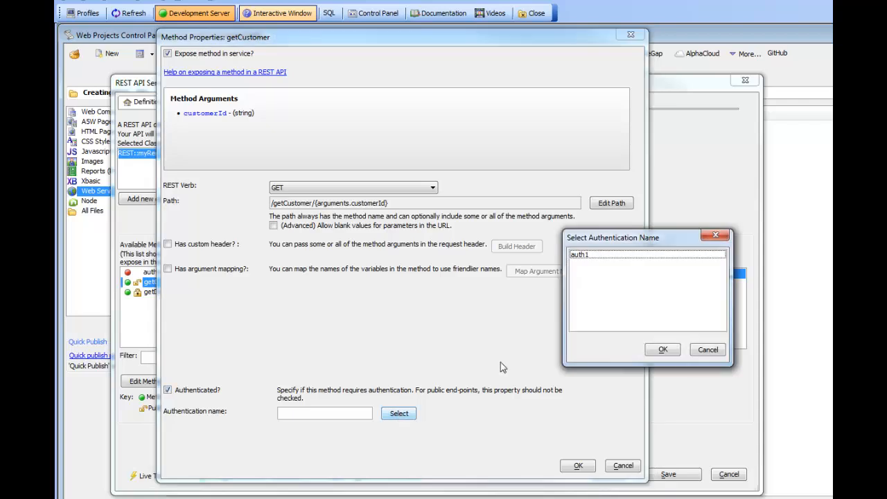
click(585, 255)
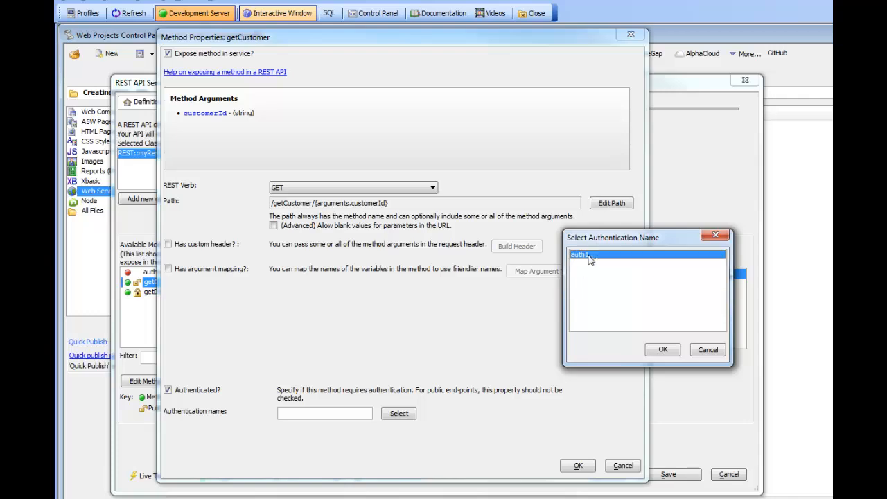
click(664, 350)
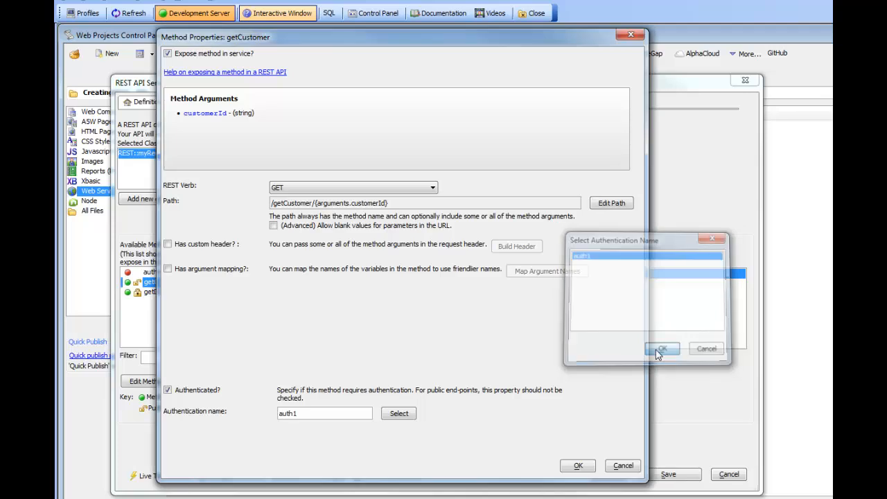
click(578, 466)
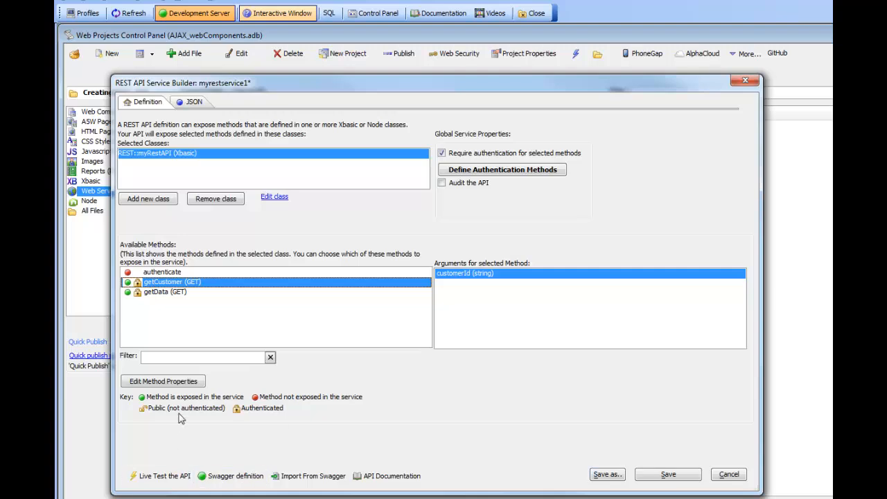
Step: Save the REST service definition and start a live test of the API in the browser
click(666, 475)
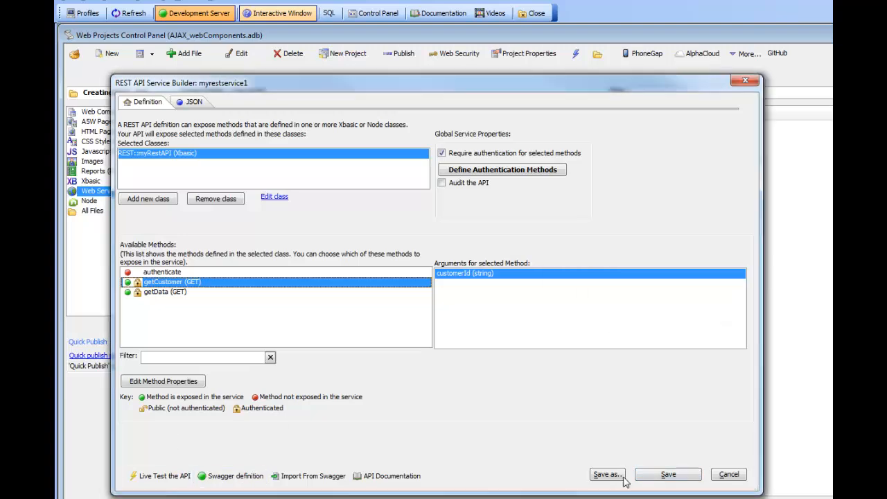
click(166, 477)
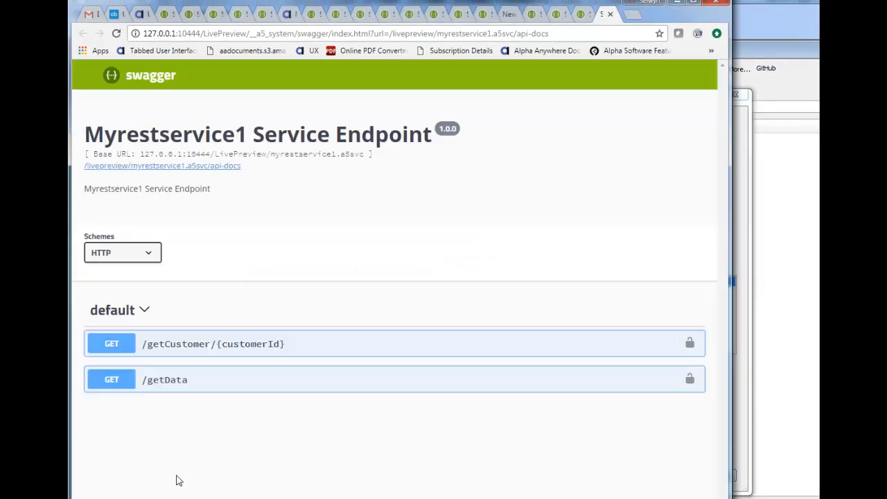
Step: Try out the getCustomer method by entering a customer ID as its required parameter, and execute the request to view the response
click(105, 350)
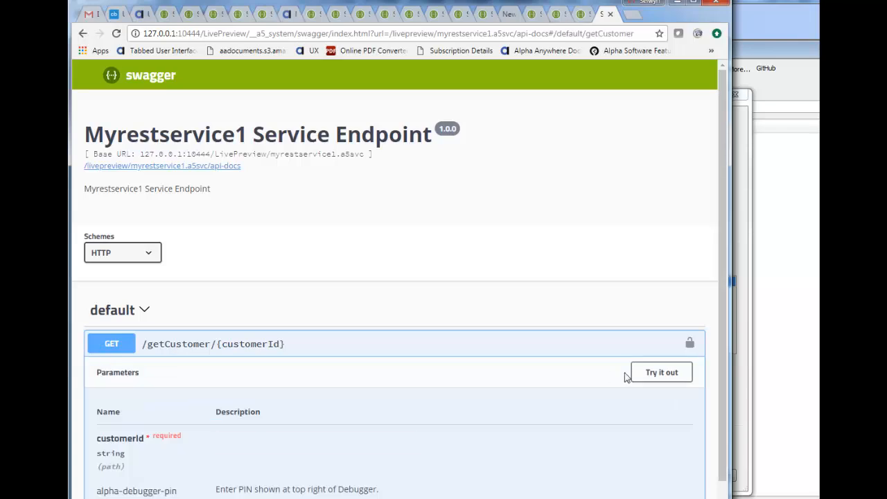
click(648, 377)
scroll(641, 383, down, 3)
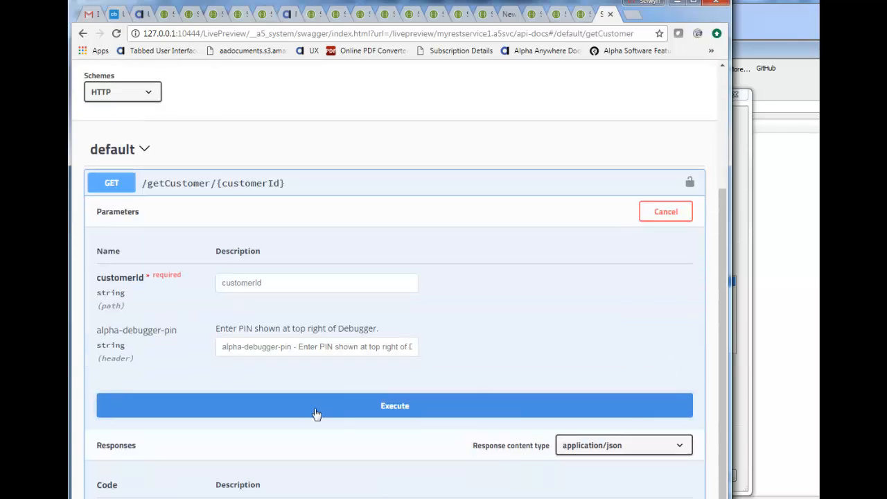
click(311, 413)
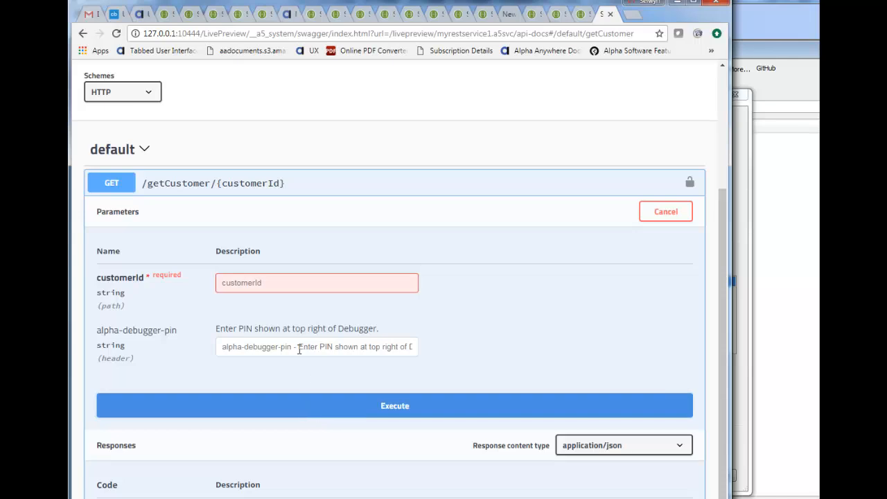
click(243, 284)
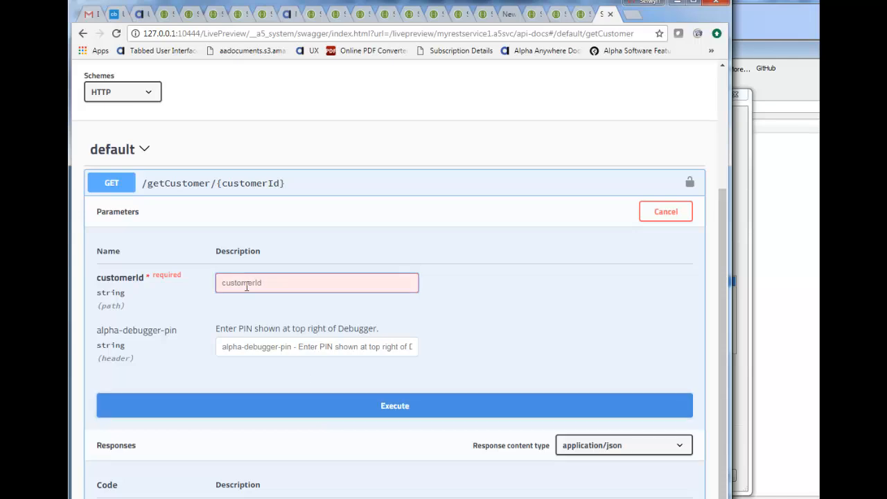
text(alfki)
click(340, 406)
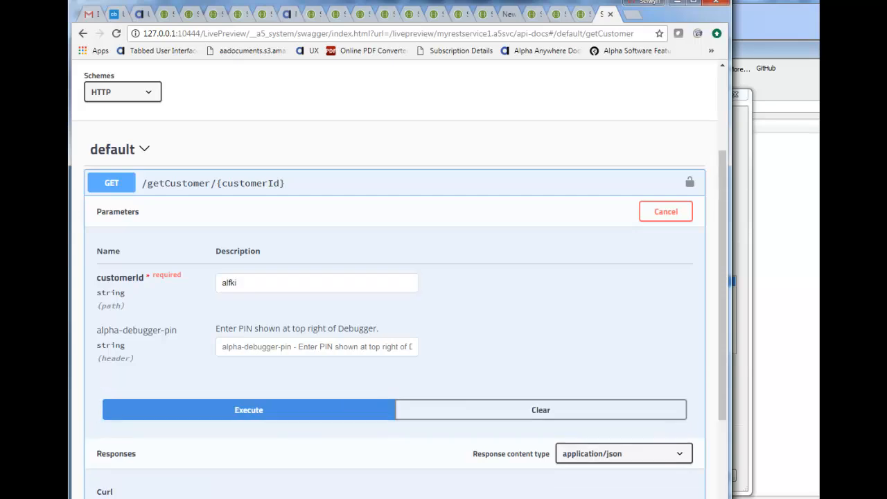
scroll(395, 277, down, 4)
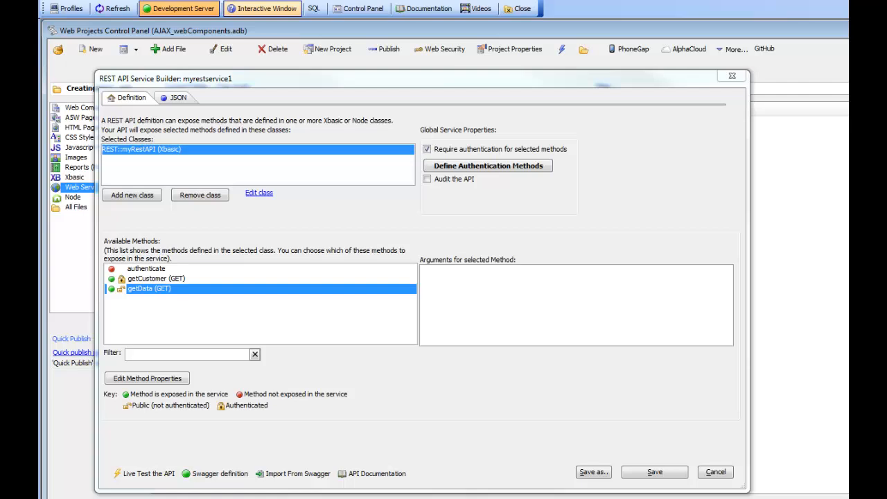
Step: Edit the REST::myRestAPI class so that the authenticate function returns 200, and save the class
click(259, 193)
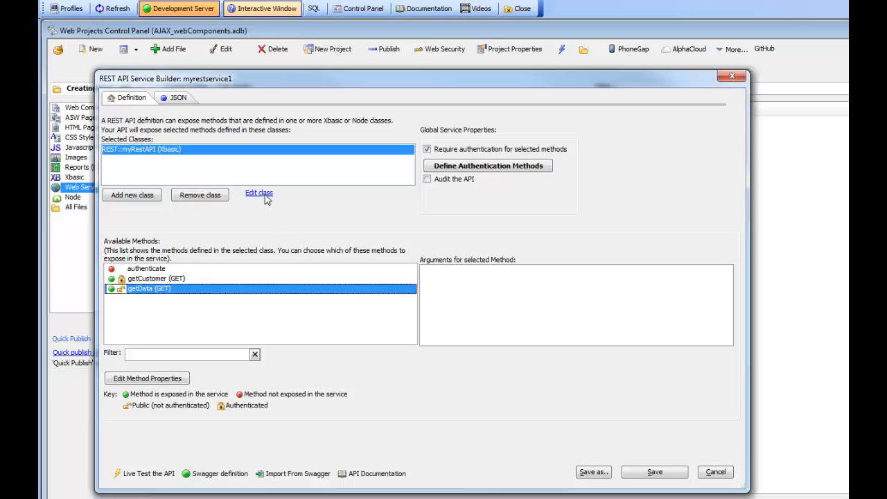
drag(435, 218, 453, 218)
text(200)
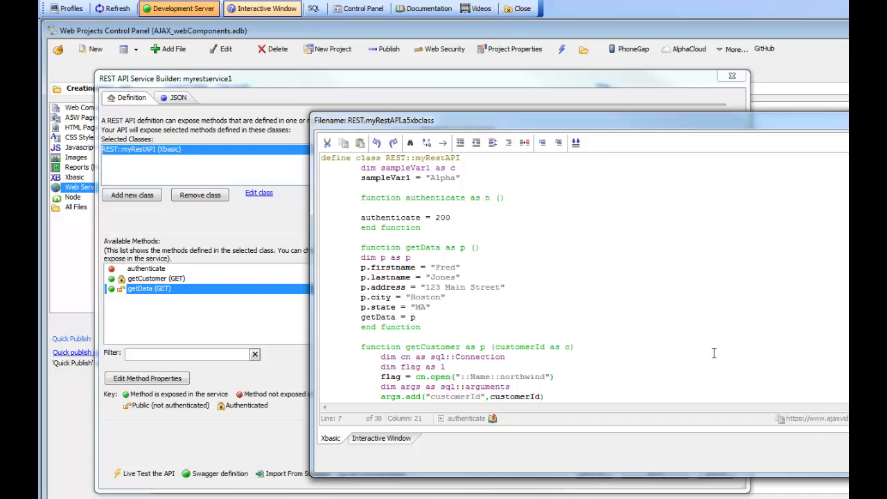
click(859, 460)
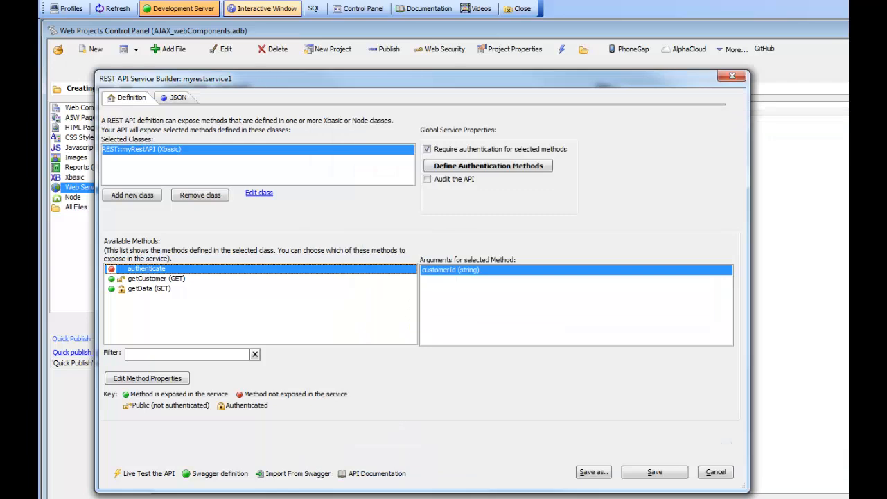
Step: Save the REST service definition and open the getCustomer method for trial in a new live test
click(660, 474)
click(146, 474)
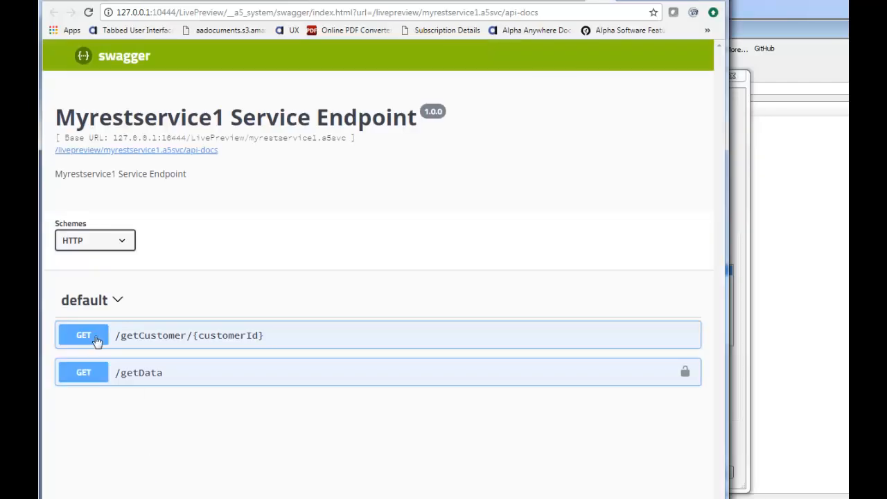
click(97, 341)
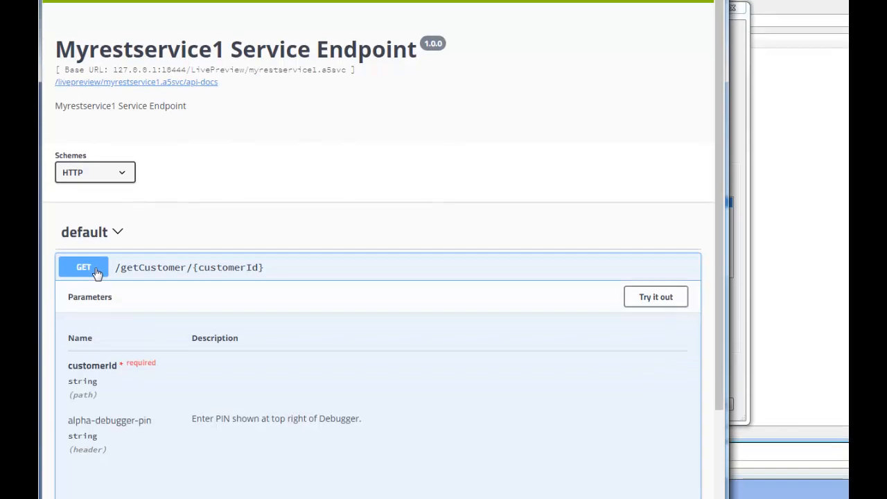
click(645, 299)
Step: Fill in the customer ID, execute the getCustomer request and examine the returned response body and headers
click(256, 368)
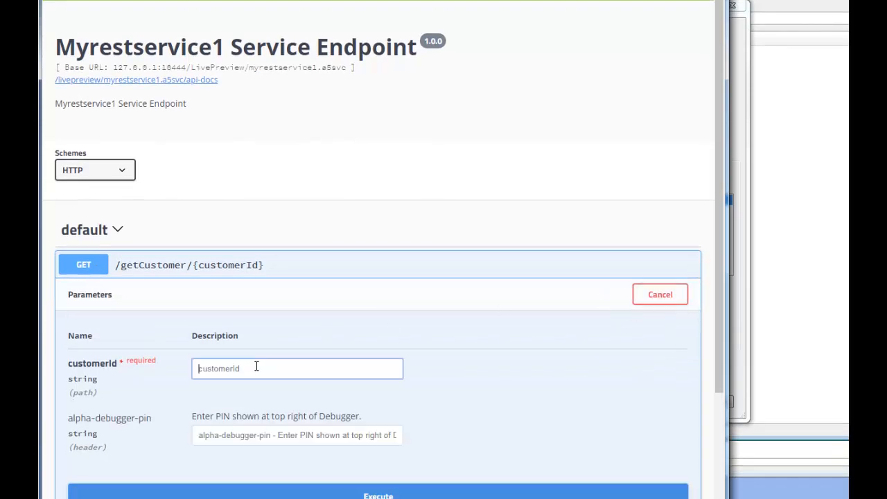
text(alfki)
scroll(450, 381, down, 3)
click(416, 338)
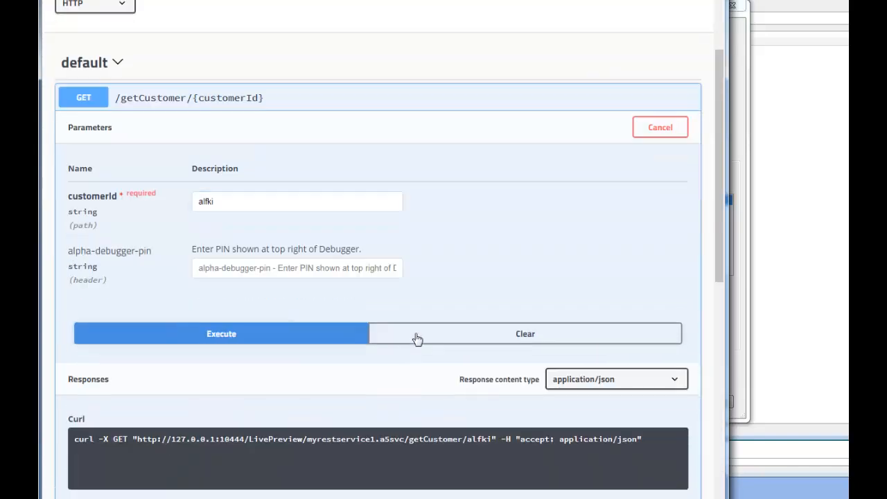
scroll(393, 356, down, 5)
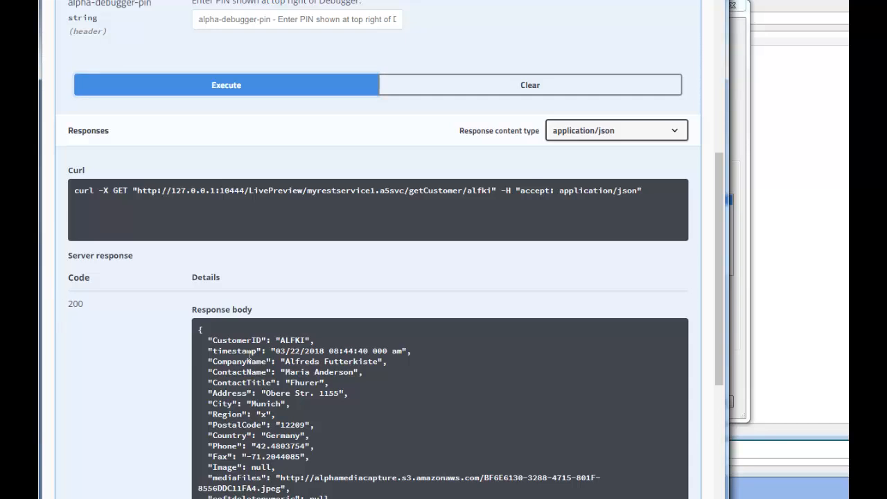
scroll(266, 346, down, 3)
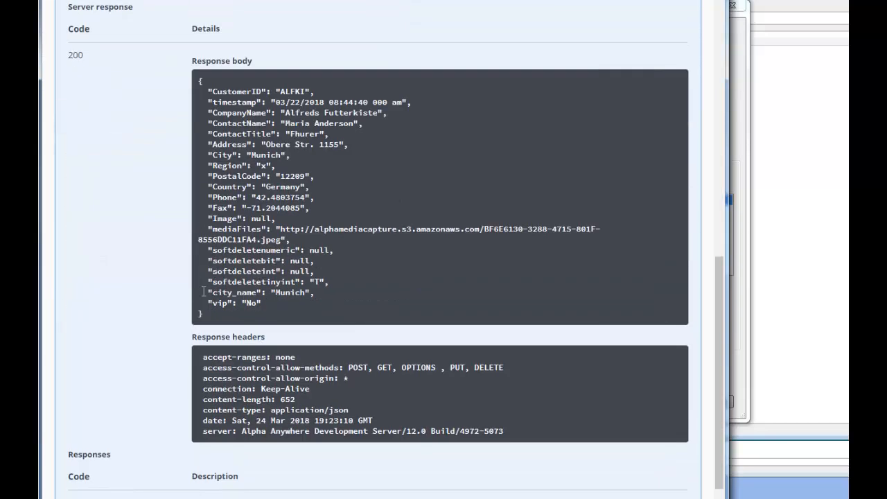